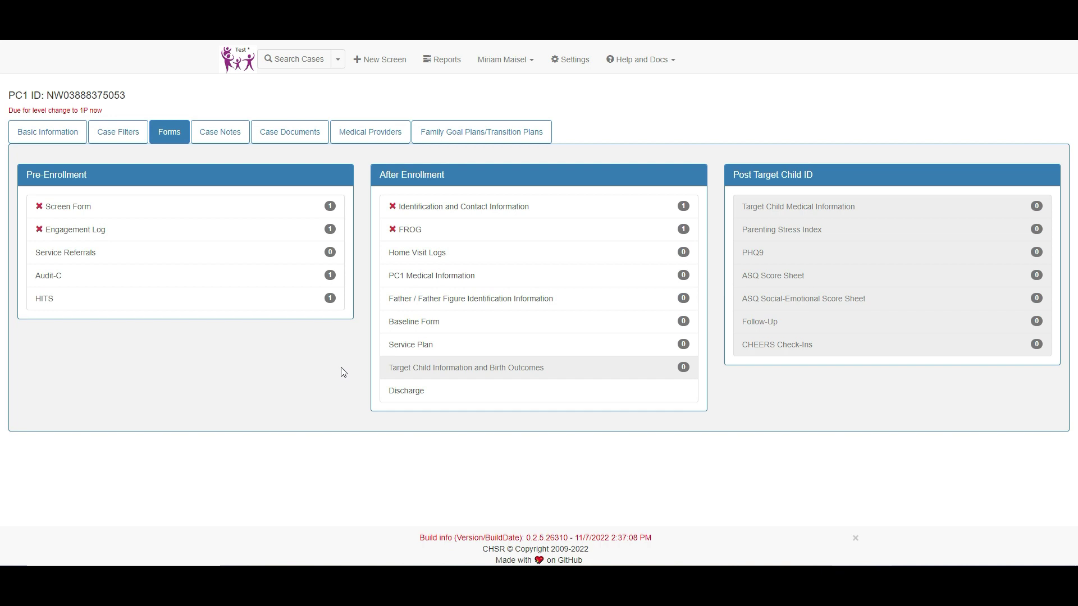
Step: Open the case's FROG form and check its completion date of 10/04/22
click(412, 229)
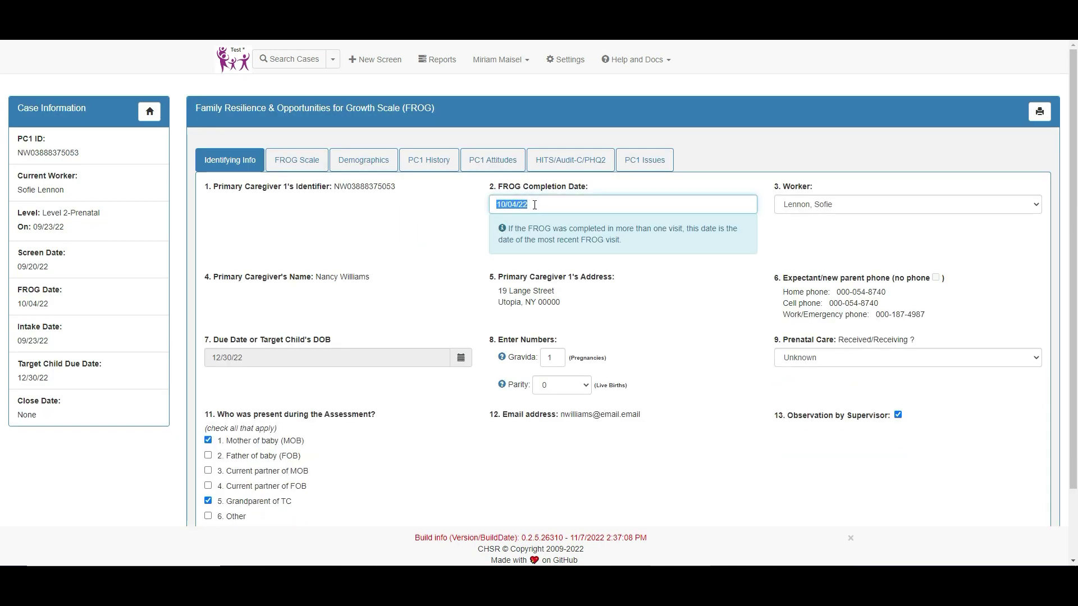
click(535, 205)
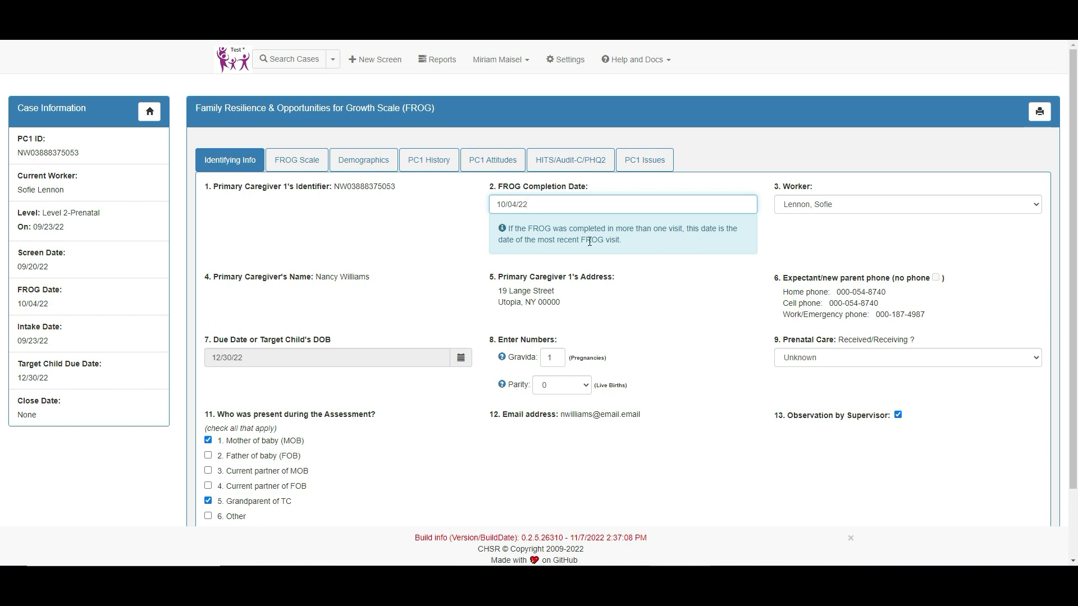
Step: From the case's Home Visit Logs, create a new log with visit date 10/04/22
click(150, 114)
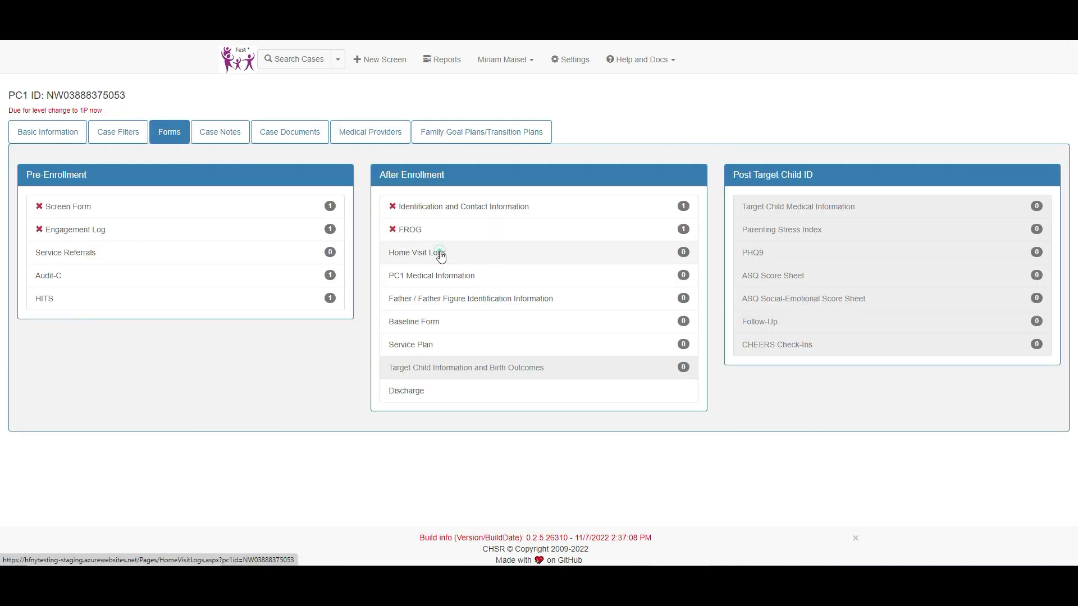
click(439, 253)
click(868, 116)
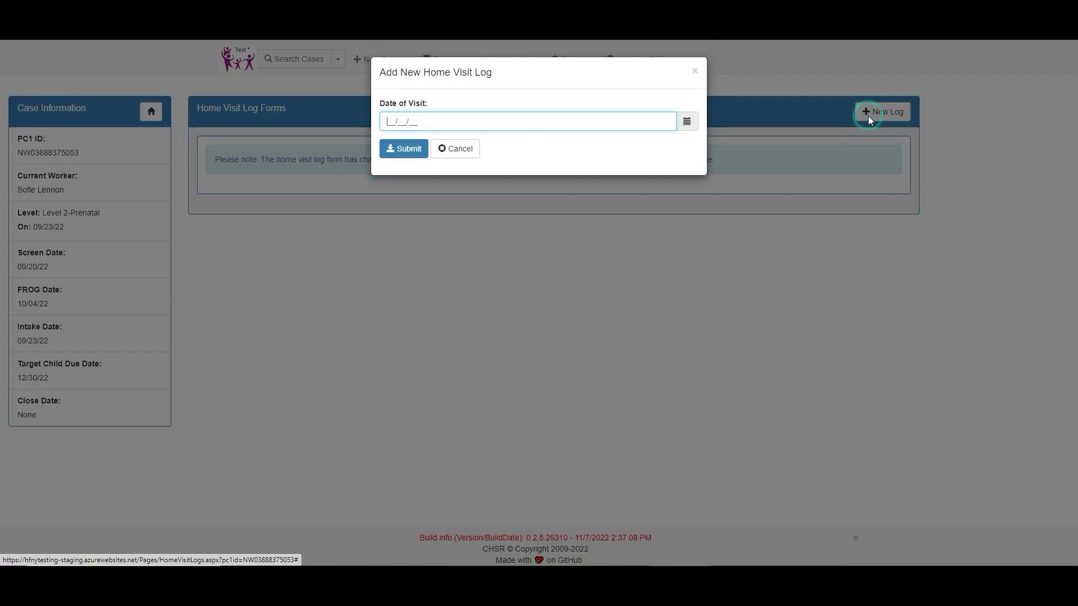
text(10/04/2)
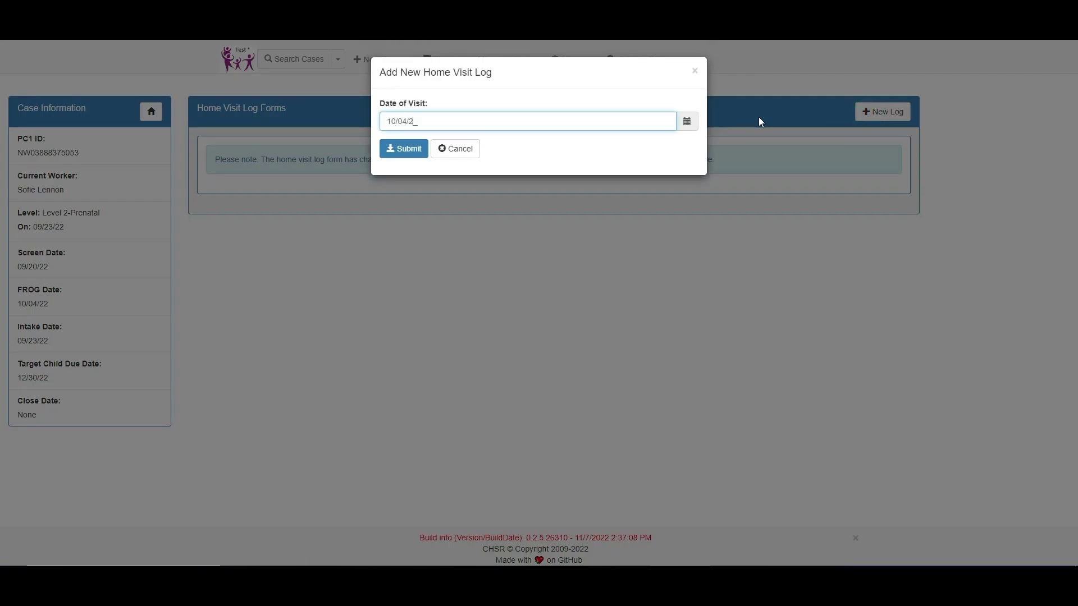
text(2)
click(395, 151)
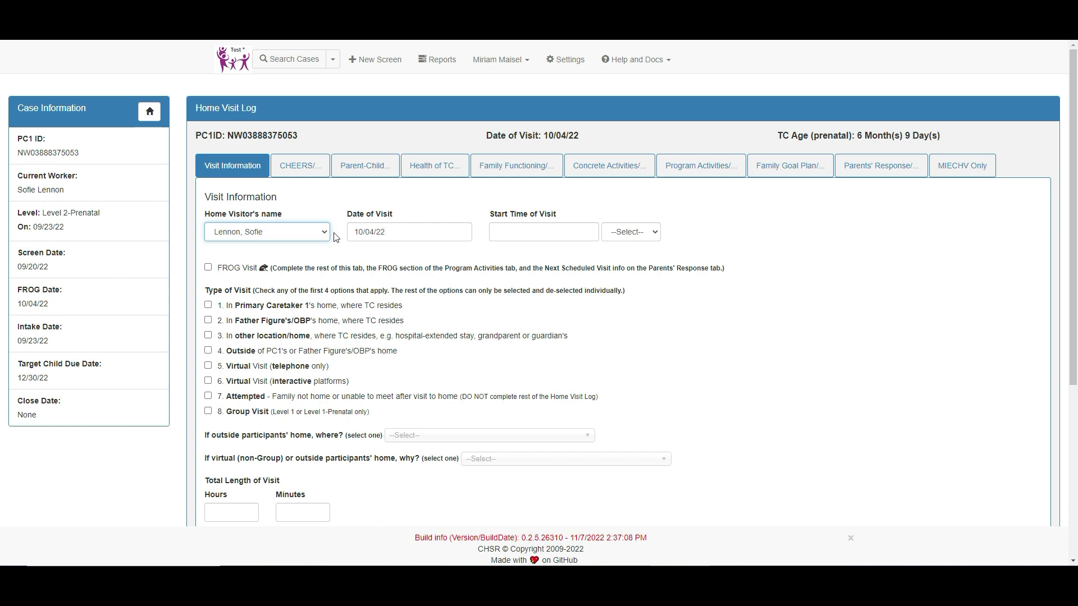
Step: Assign the home visitor and log a 10:00 AM FROG visit in Primary Caretaker 1's home
click(278, 234)
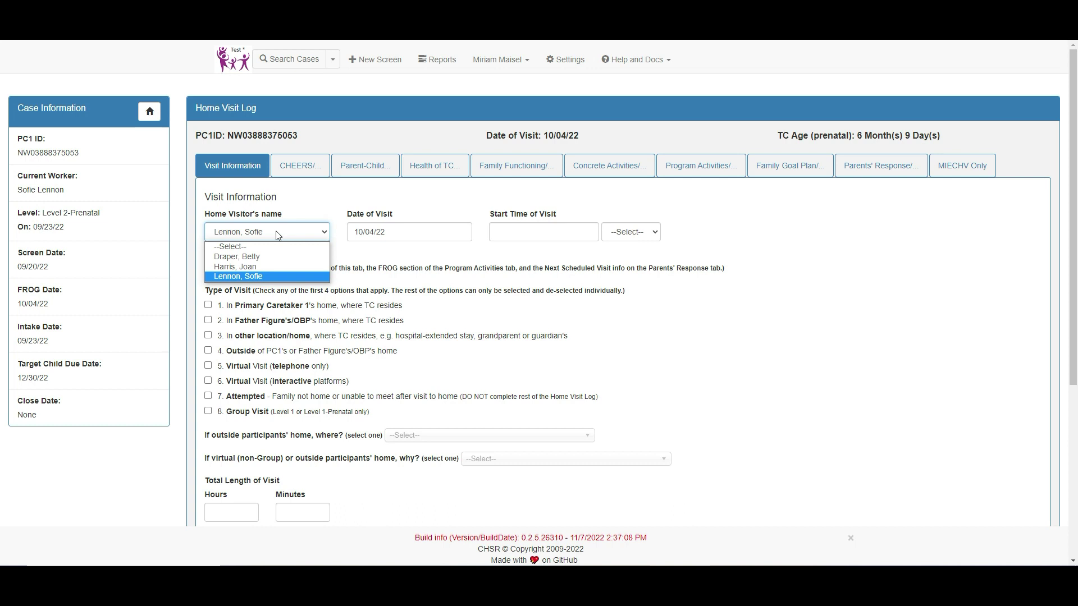
click(258, 267)
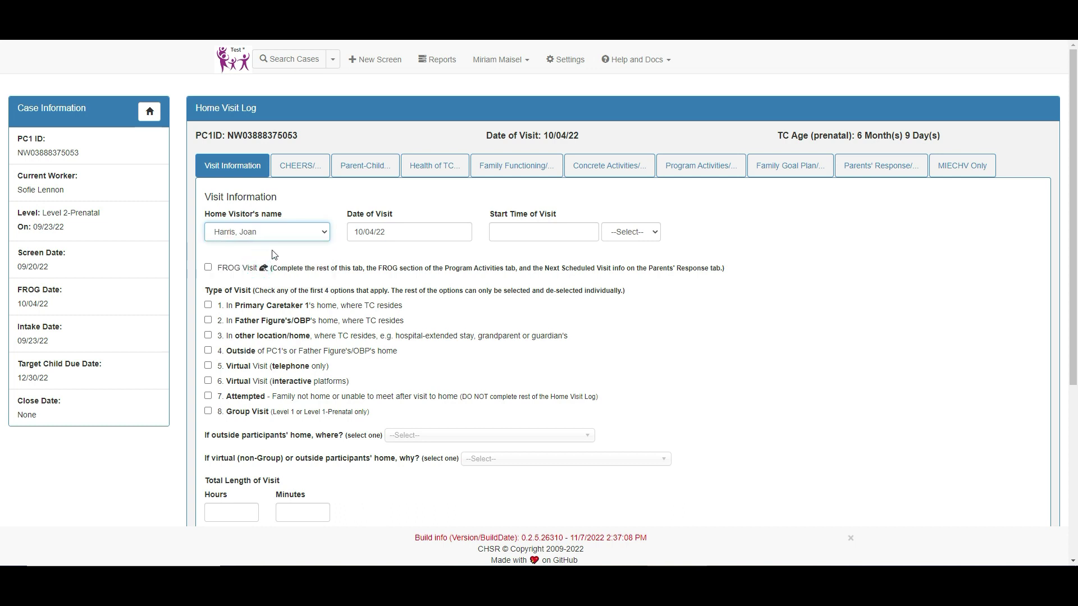
click(496, 232)
text(1000)
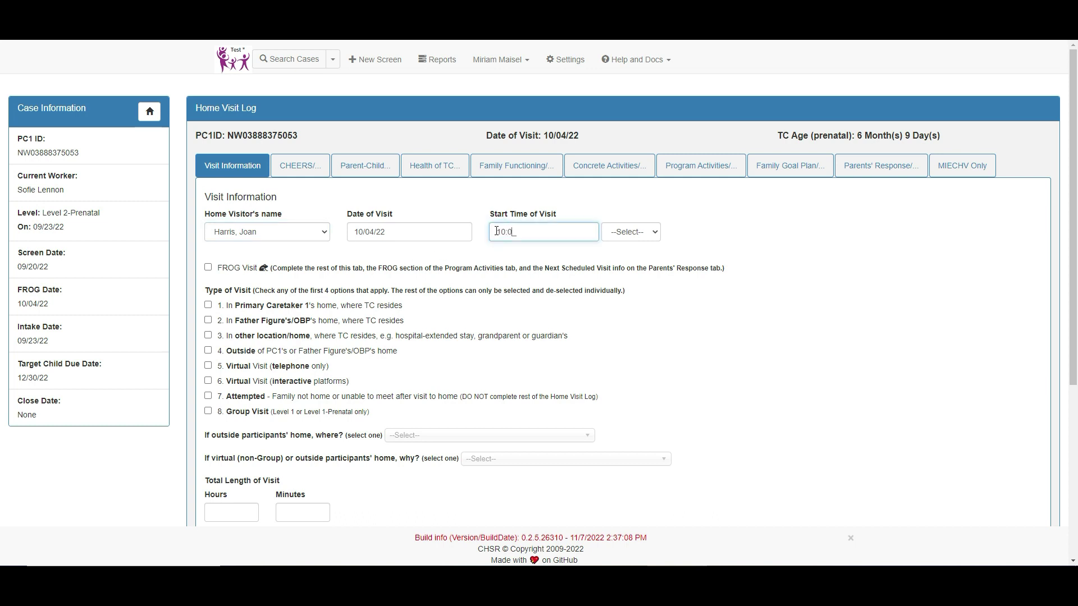
key(Tab)
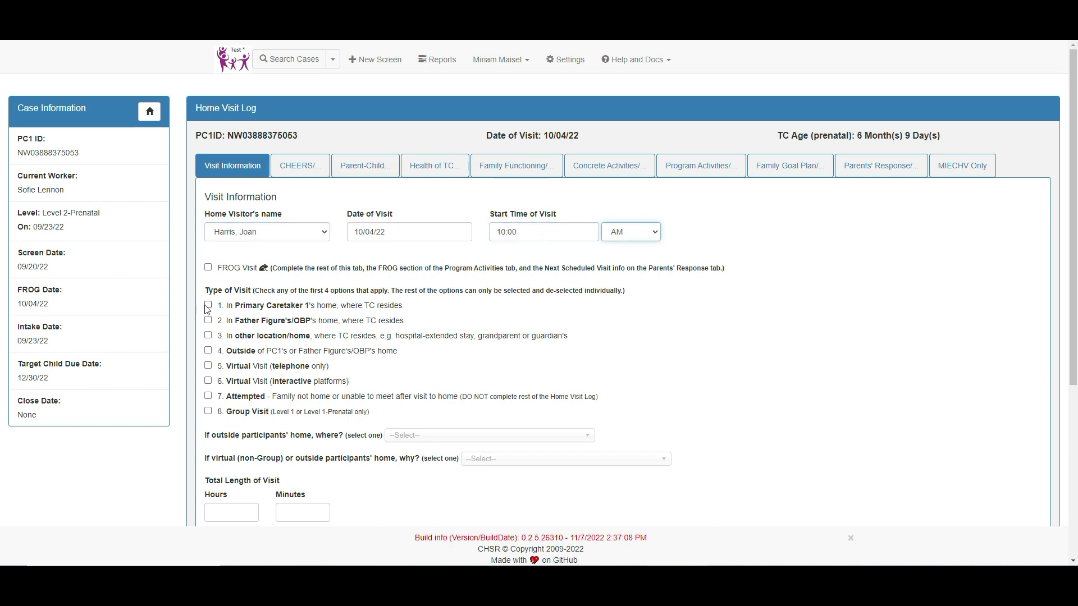
click(208, 269)
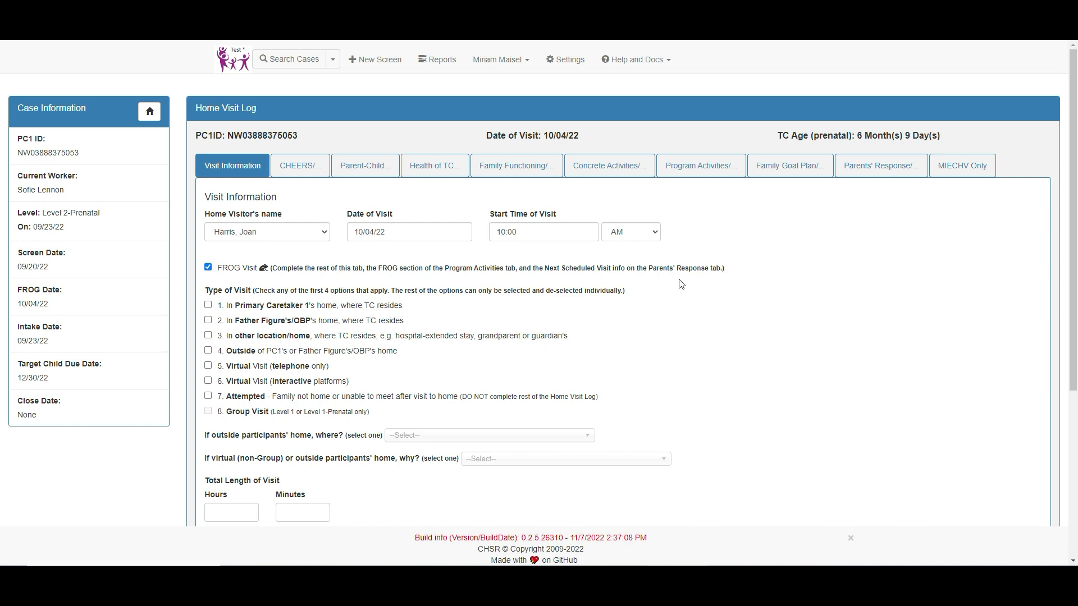
click(208, 305)
Step: Set length to 1 hour 00 minutes; add caregiver, grandparent, supervisor as participants, with supervisor observation
scroll(213, 325, down, 3)
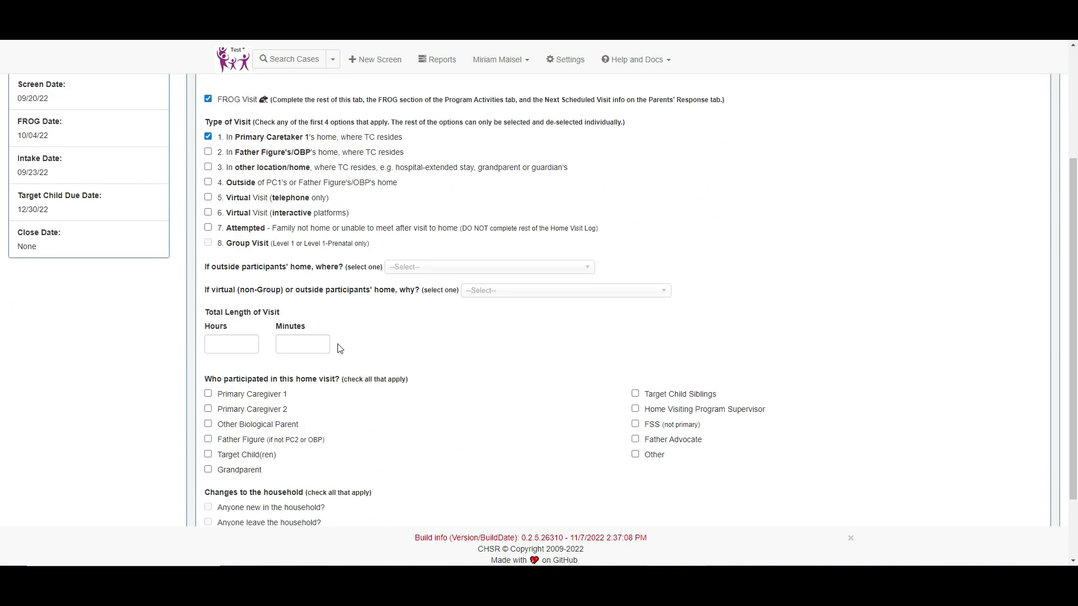
click(216, 344)
key(Tab)
text(00)
click(208, 393)
click(209, 469)
click(635, 410)
click(647, 424)
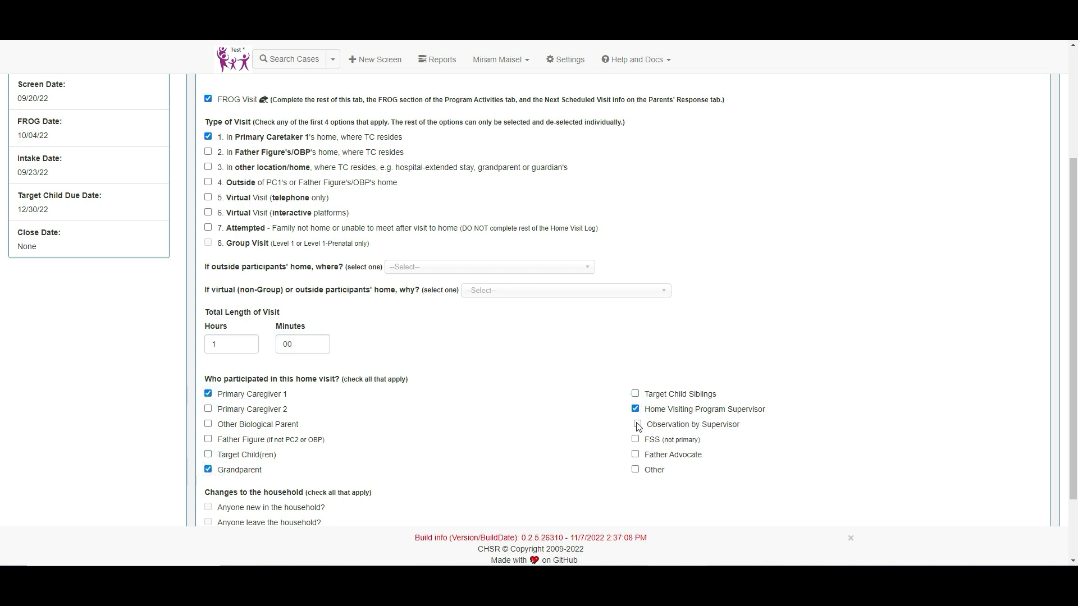
scroll(498, 424, down, 1)
scroll(432, 375, up, 4)
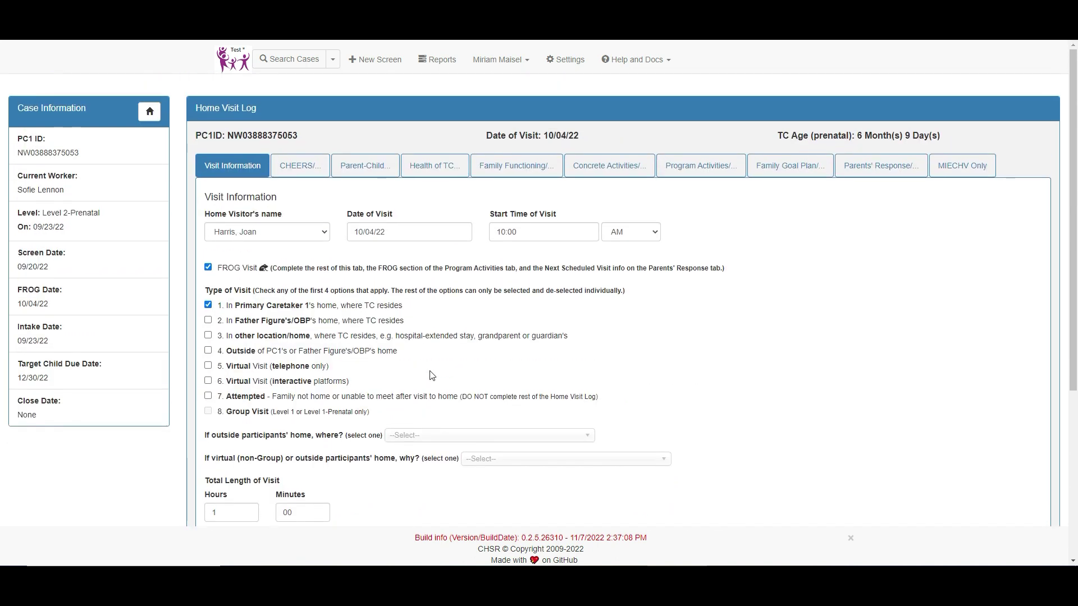
Step: On Program Activities, check 'Initial Discussion with family' and note 'discussion with family'
click(701, 169)
scroll(699, 171, down, 1)
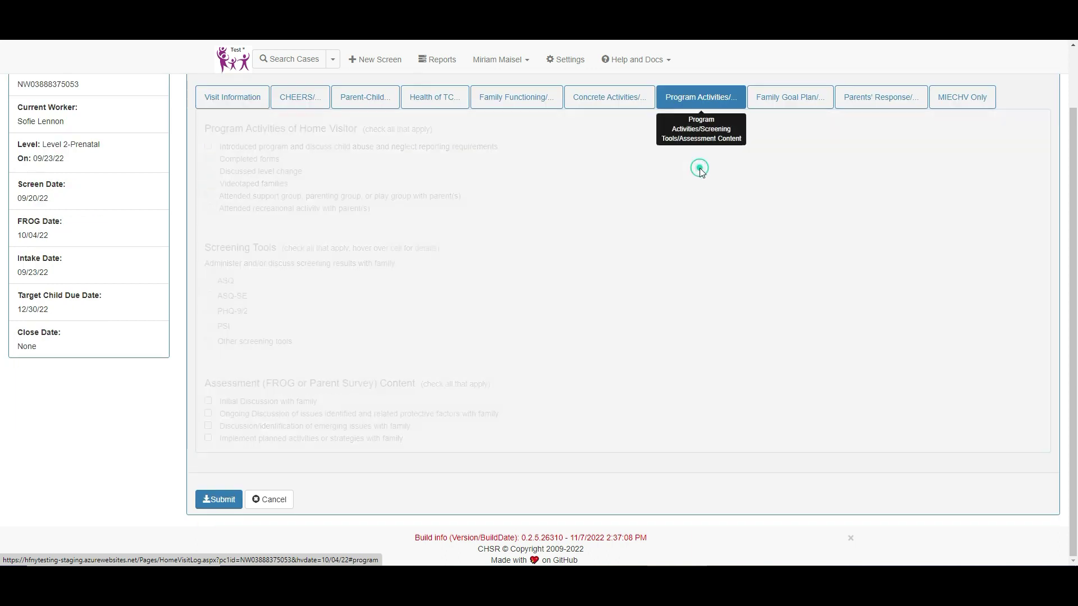
click(209, 402)
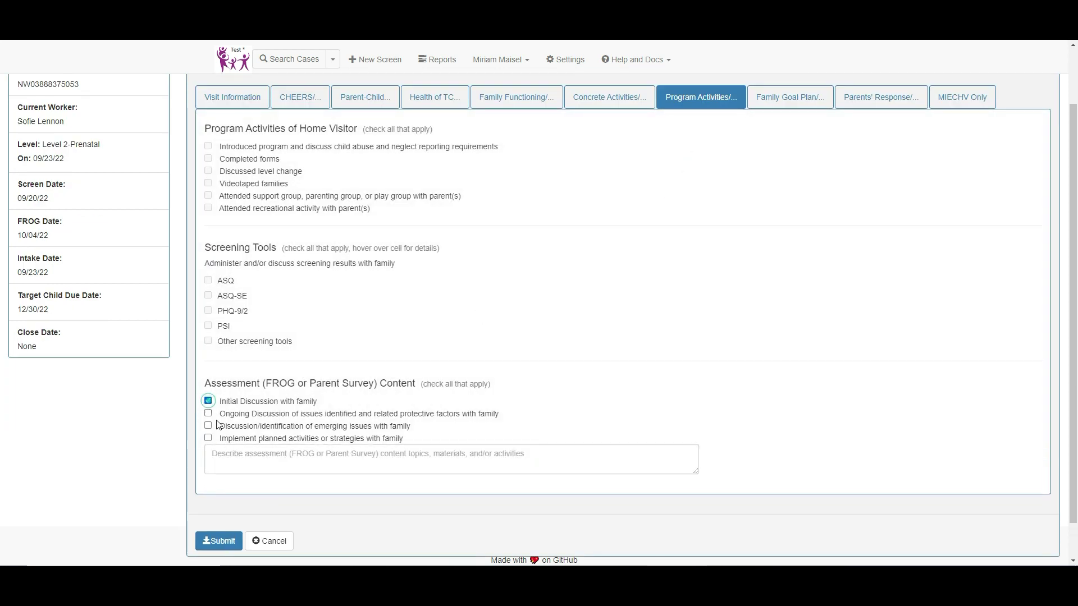
click(232, 454)
text(discussion)
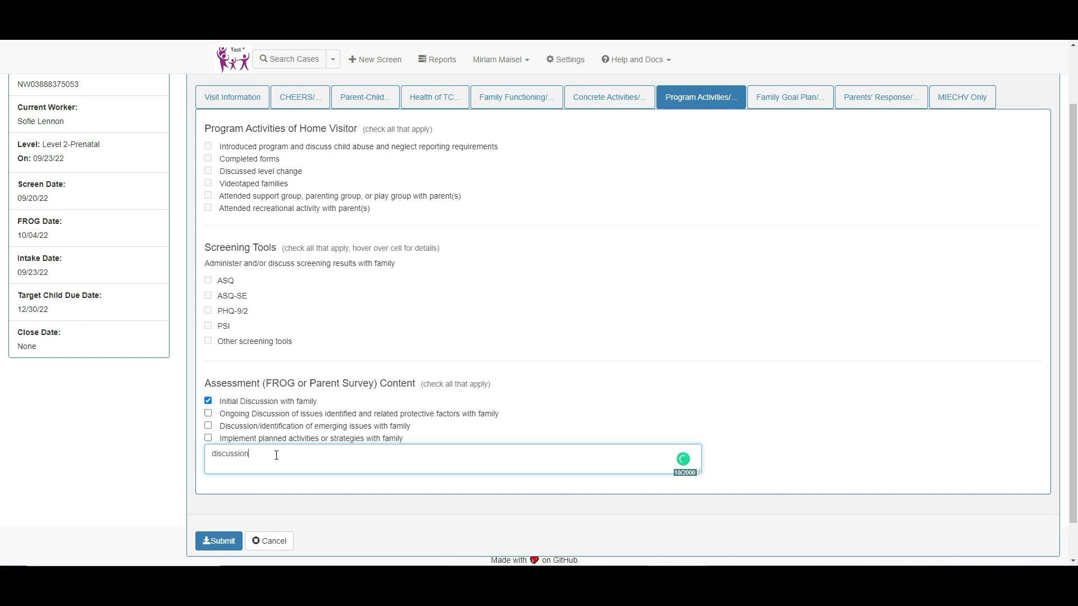
text(with family)
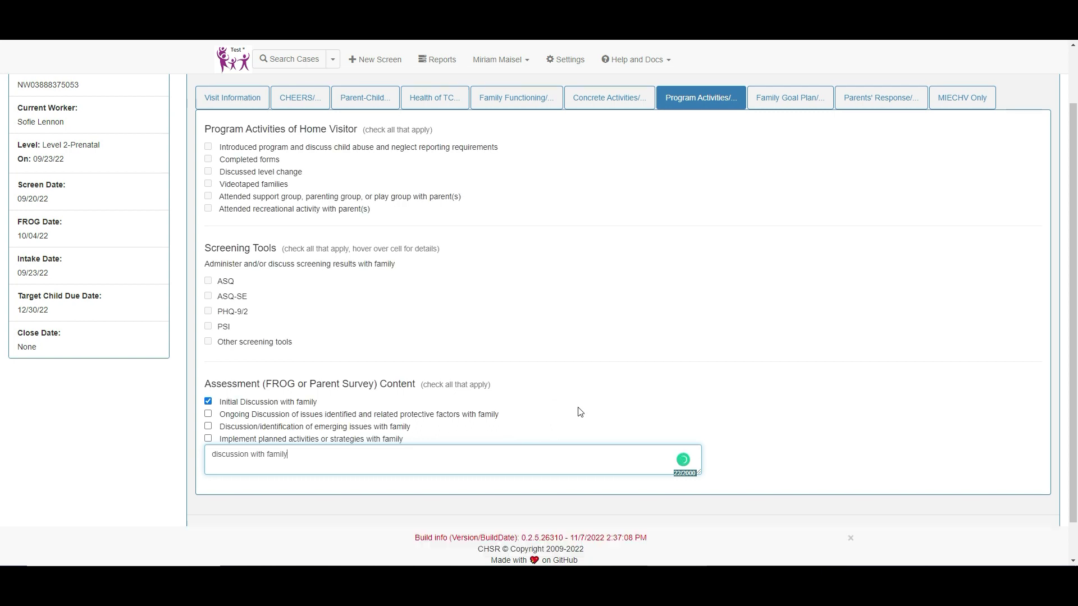
scroll(580, 413, up, 1)
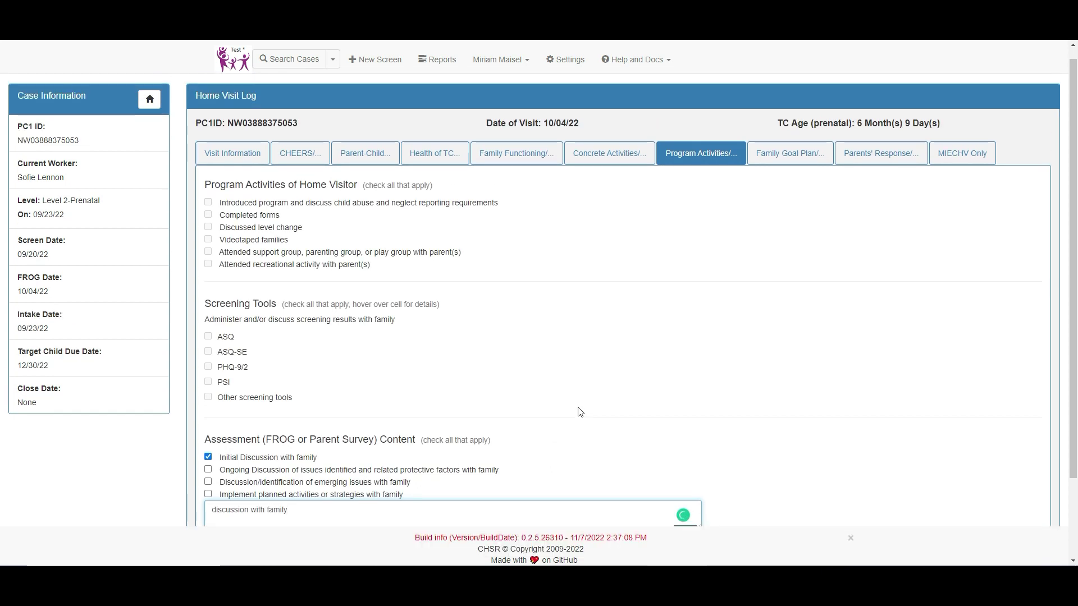
Step: In Parents' Response, set next visit 10/11/22 with note 'visit information', then submit the log
click(893, 158)
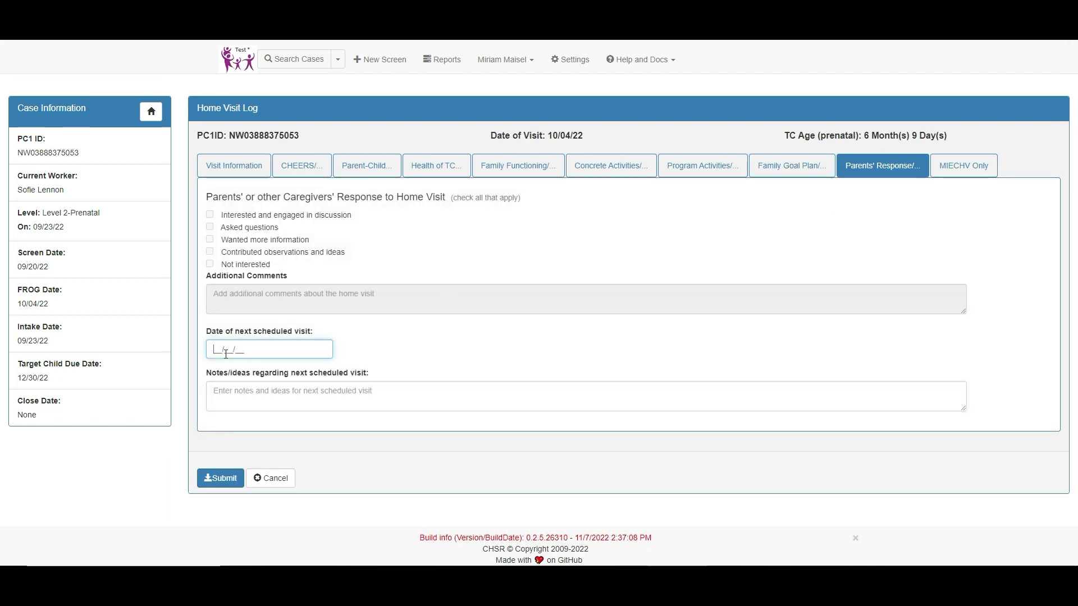
text(10/11/22)
click(231, 390)
text(vis)
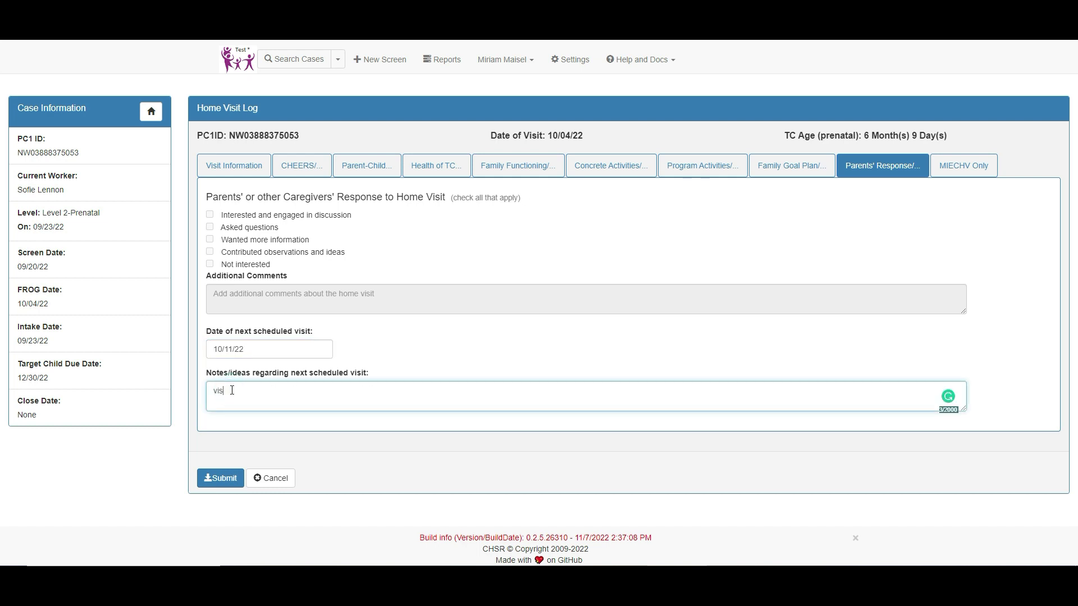
text(it information)
click(215, 481)
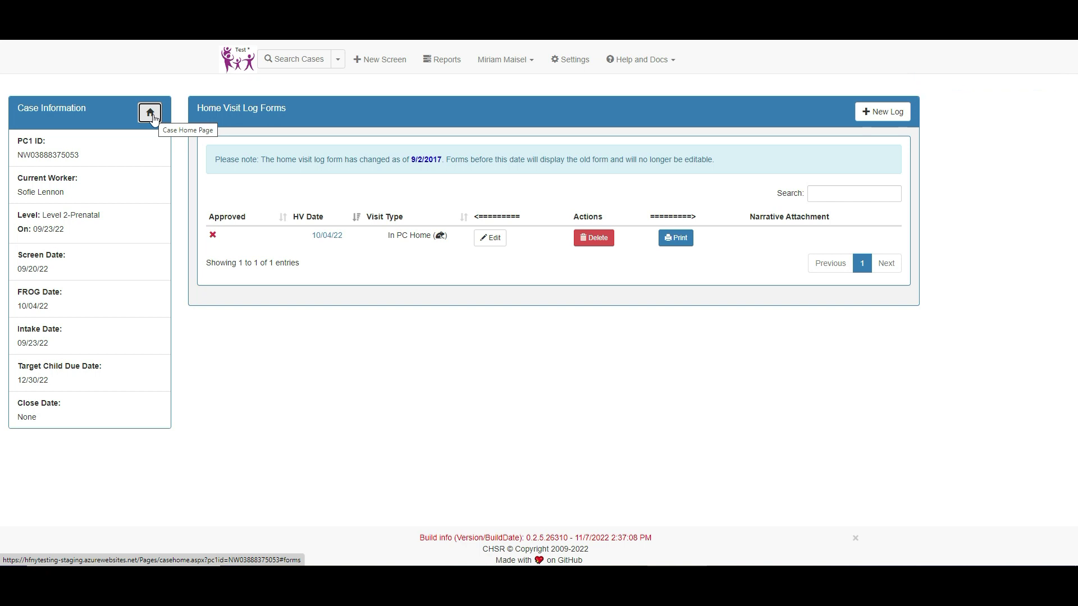
Step: Change the case's FROG completion date to 10/11/22 and submit the form
click(152, 115)
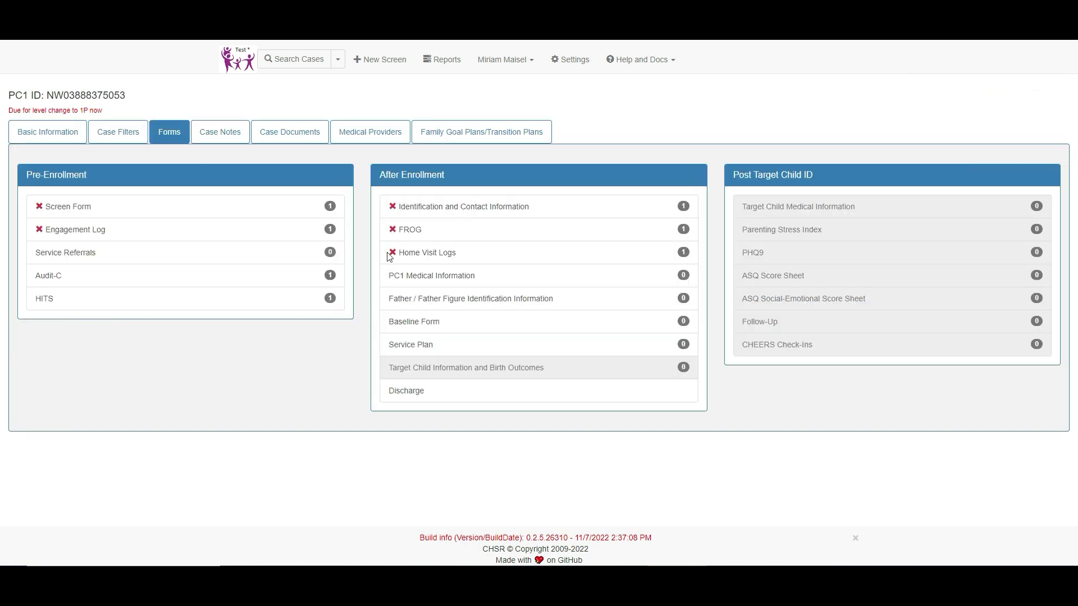
click(406, 230)
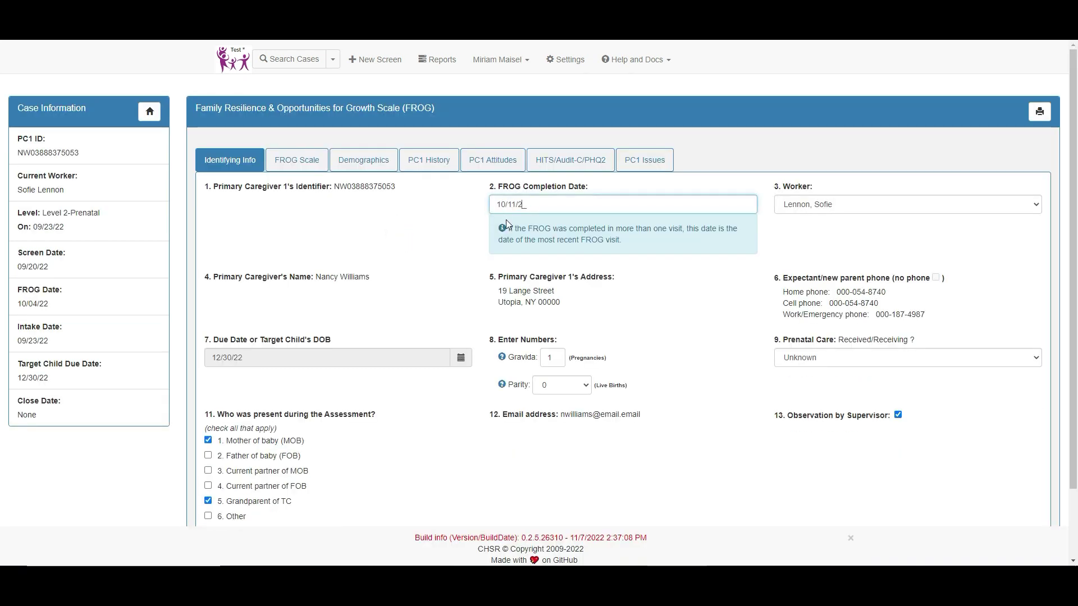
scroll(506, 220, down, 3)
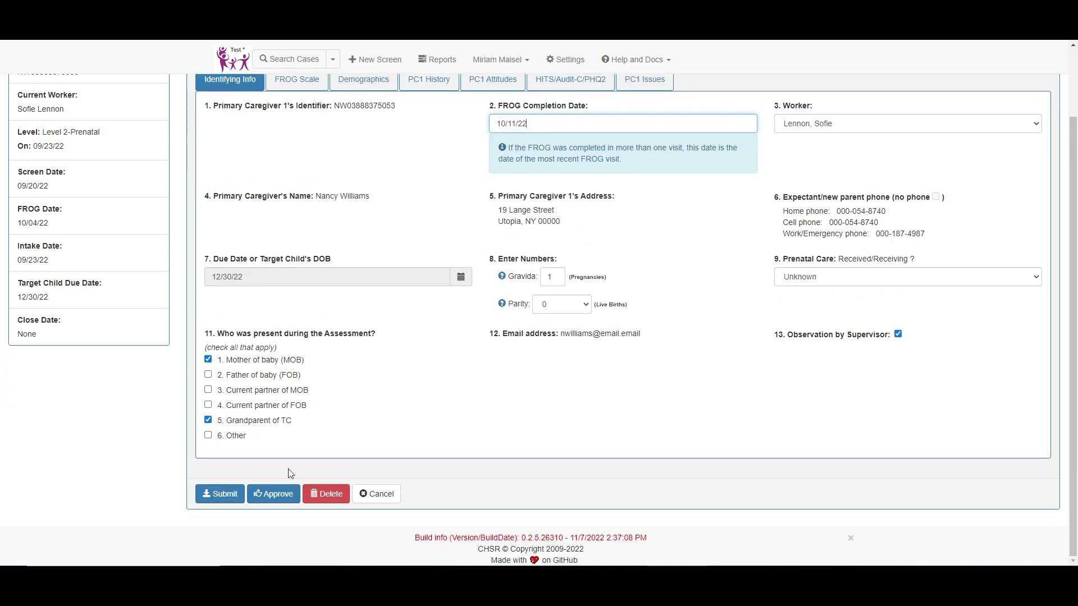
click(219, 495)
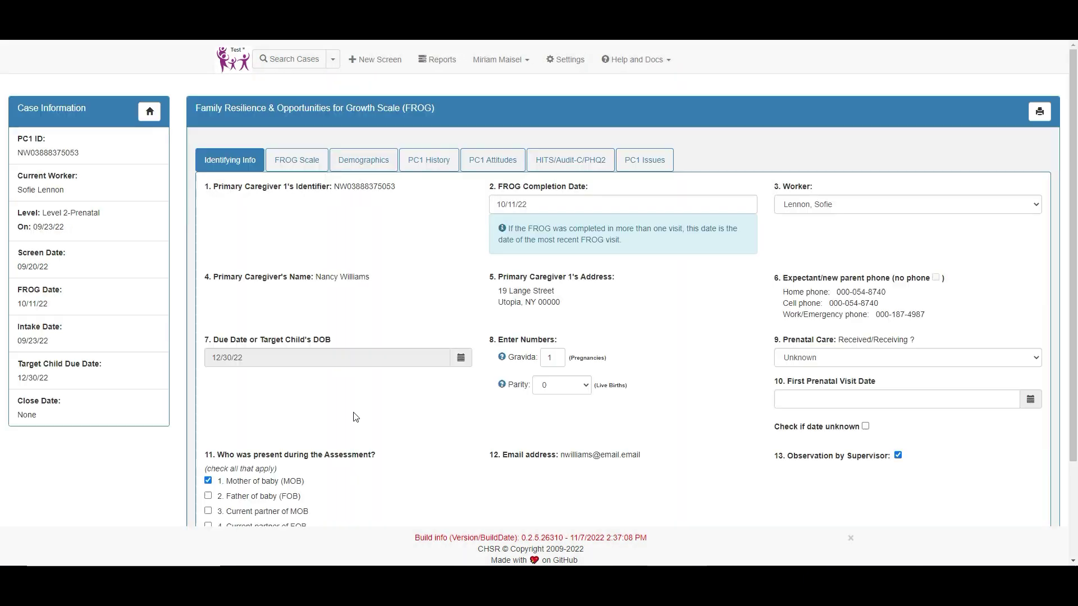
click(149, 112)
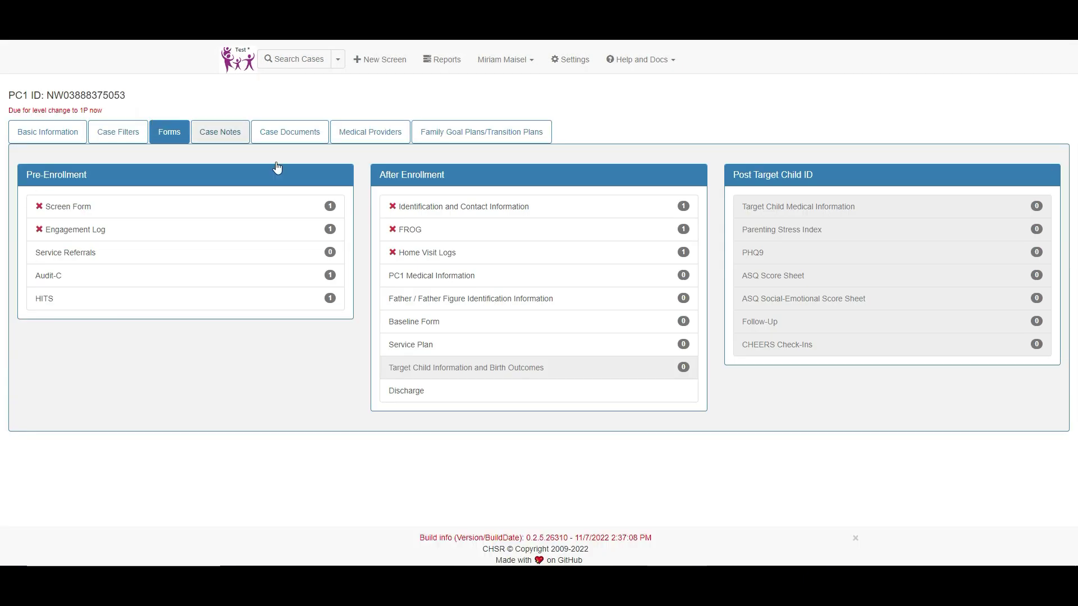
Step: Create a new Home Visit Log for the case dated 10/11/22
click(440, 255)
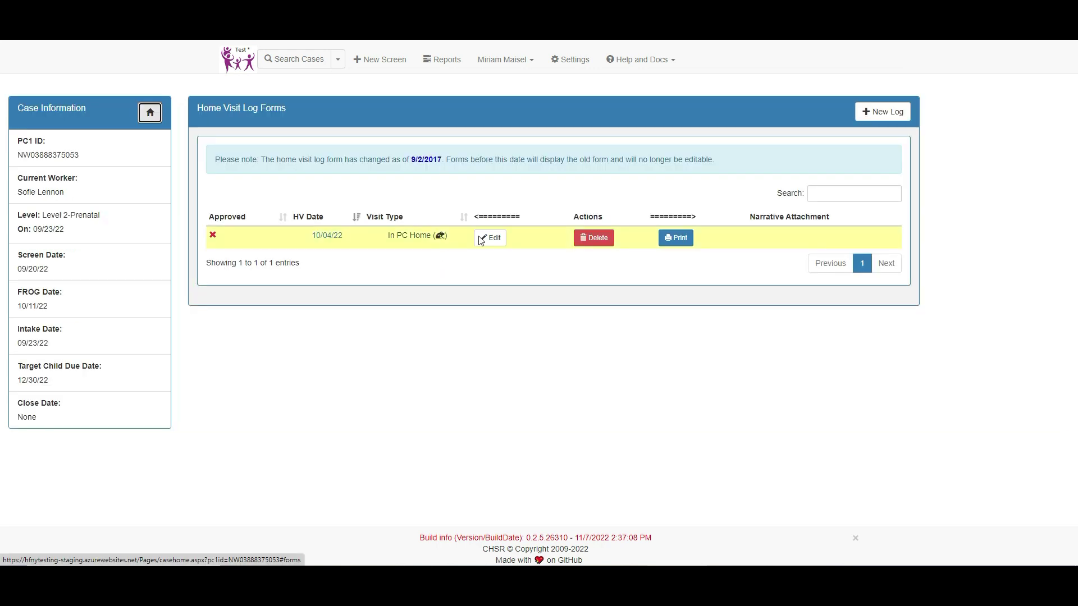
click(893, 112)
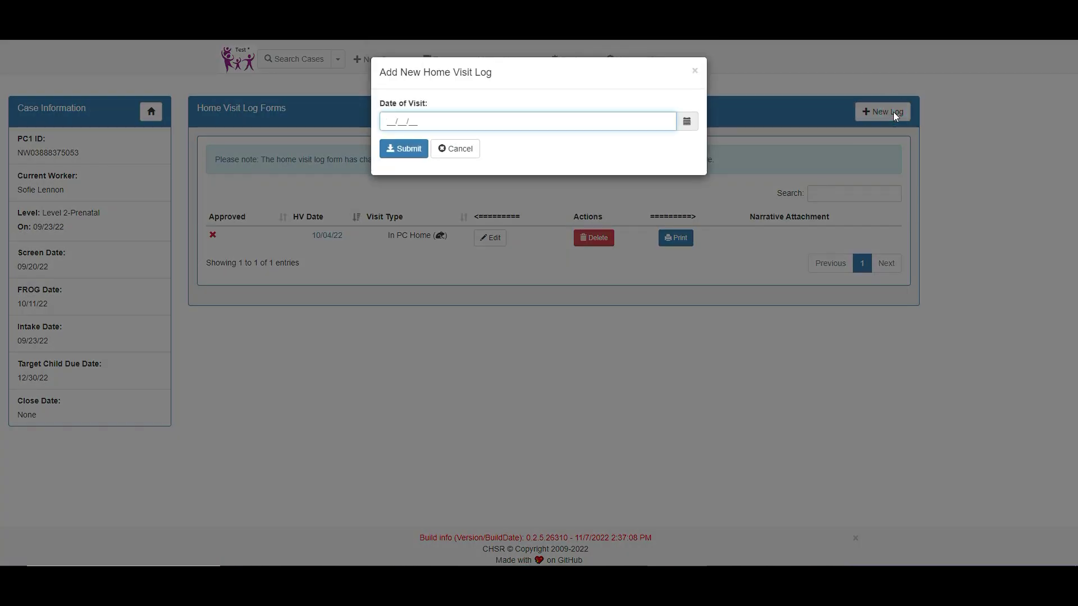
text(10/11/22)
click(391, 151)
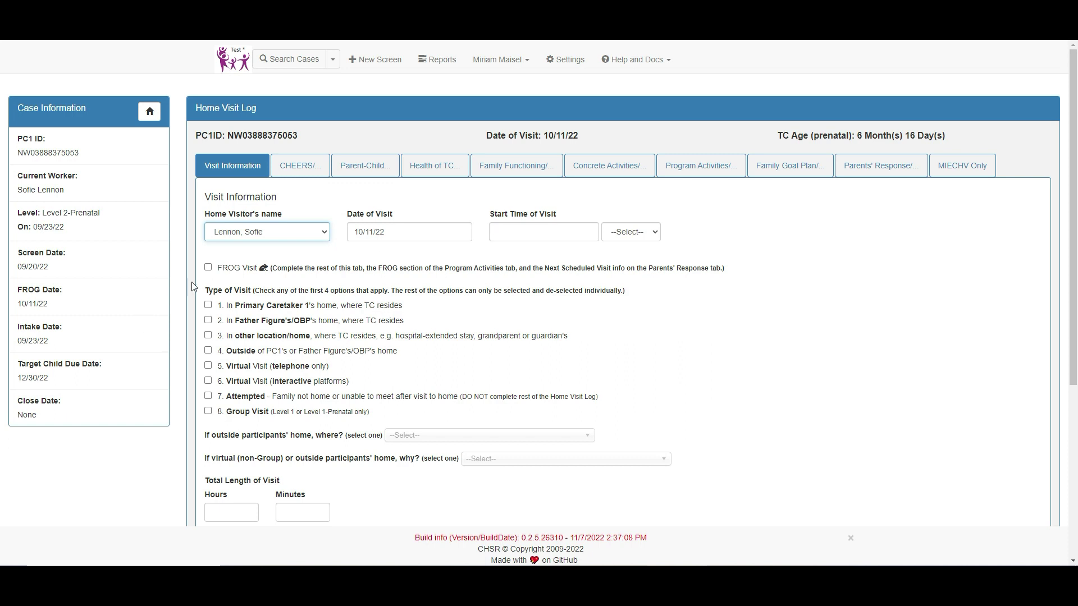
Step: Mark it a FROG visit starting 10:00 AM in Primary Caretaker 1's home
click(208, 268)
click(505, 231)
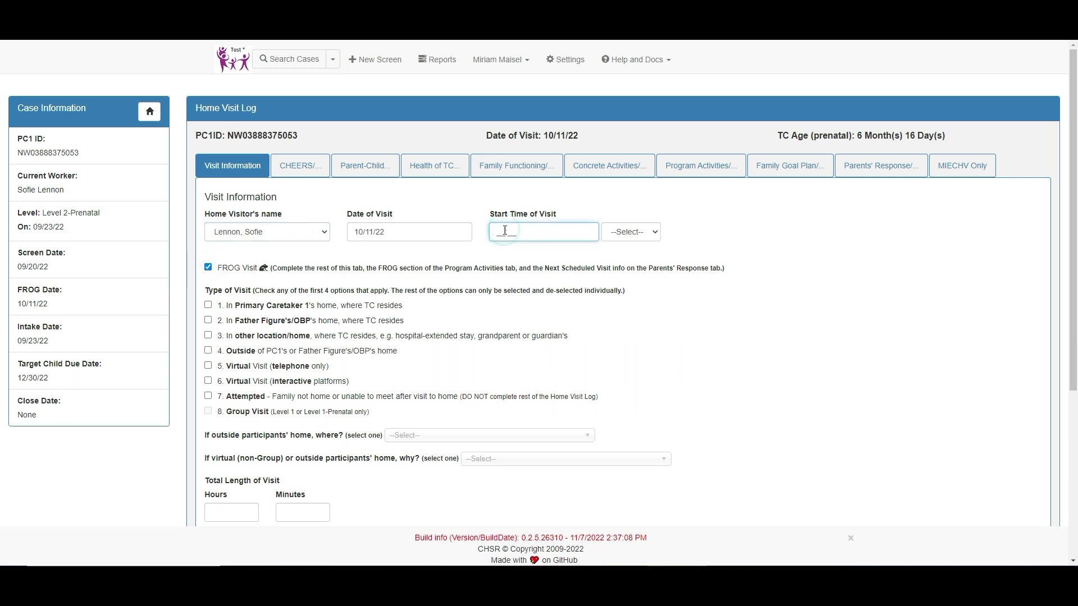
text(1000)
key(Tab)
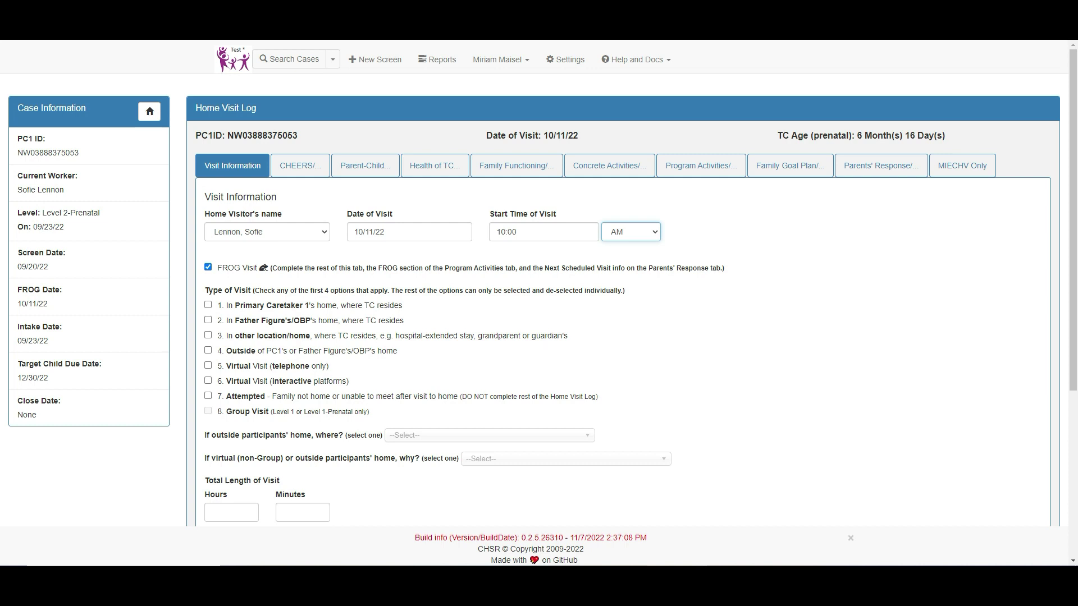
click(208, 305)
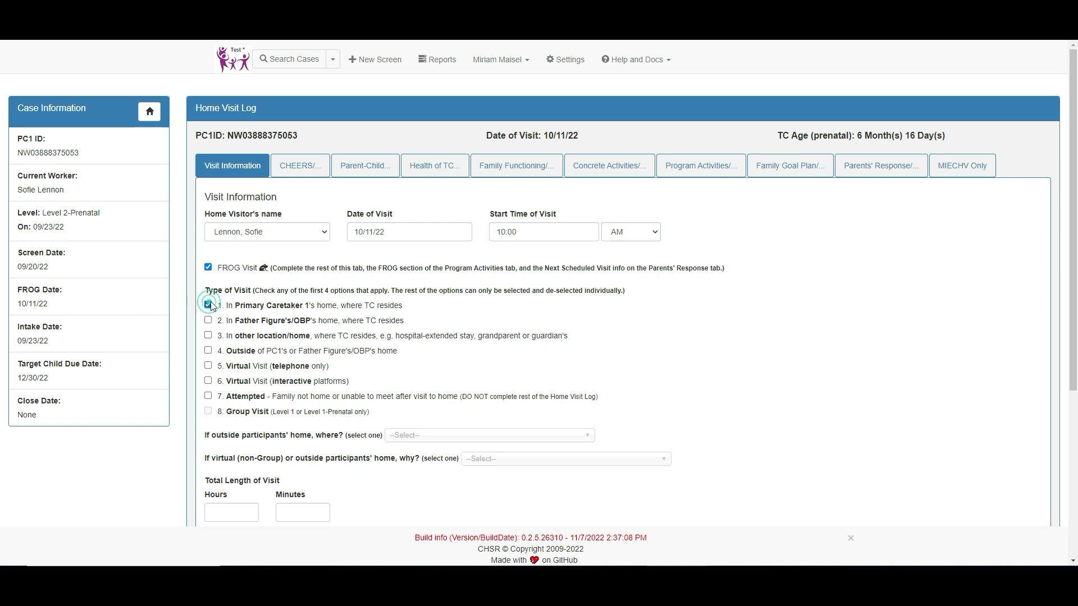
Step: Set length to 1 hour 00 minutes with Primary Caregiver 1 and grandparent as participants
scroll(231, 321, down, 2)
click(229, 402)
text(1)
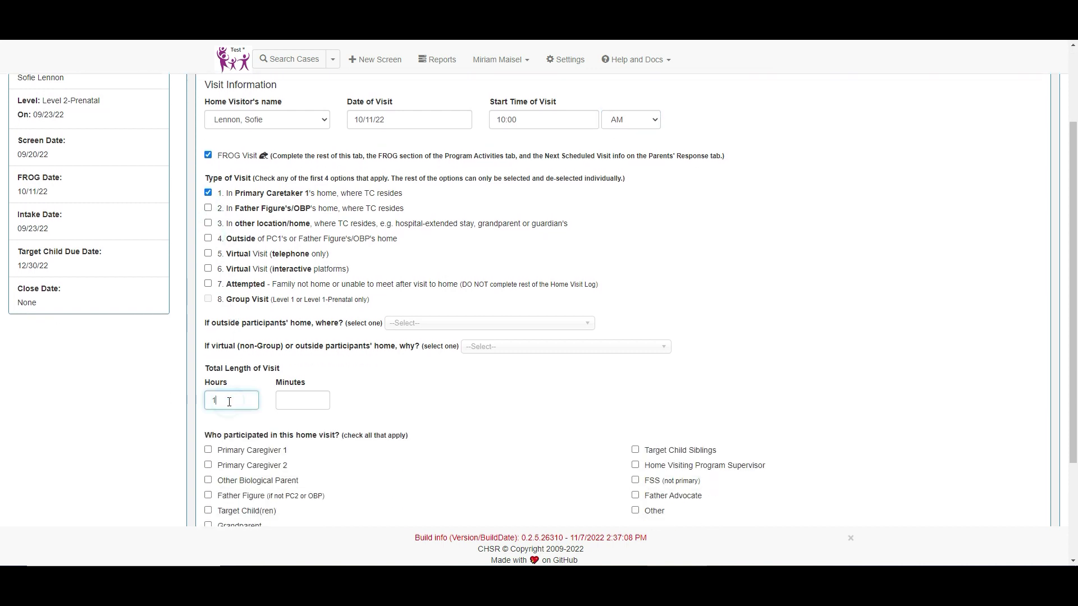
key(Tab)
text(00)
scroll(229, 401, down, 2)
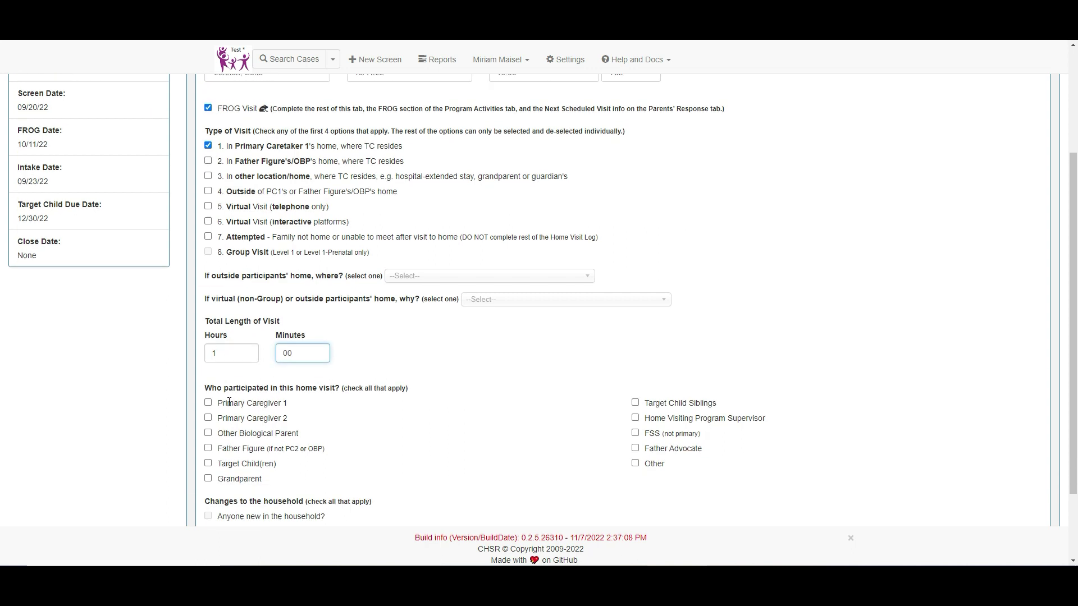
click(208, 338)
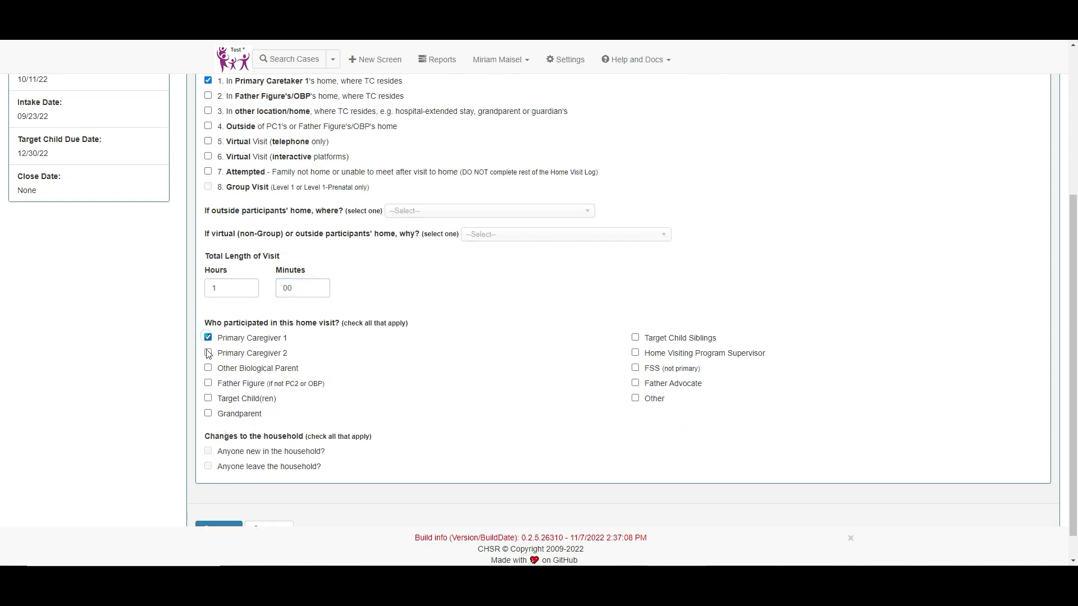
click(209, 414)
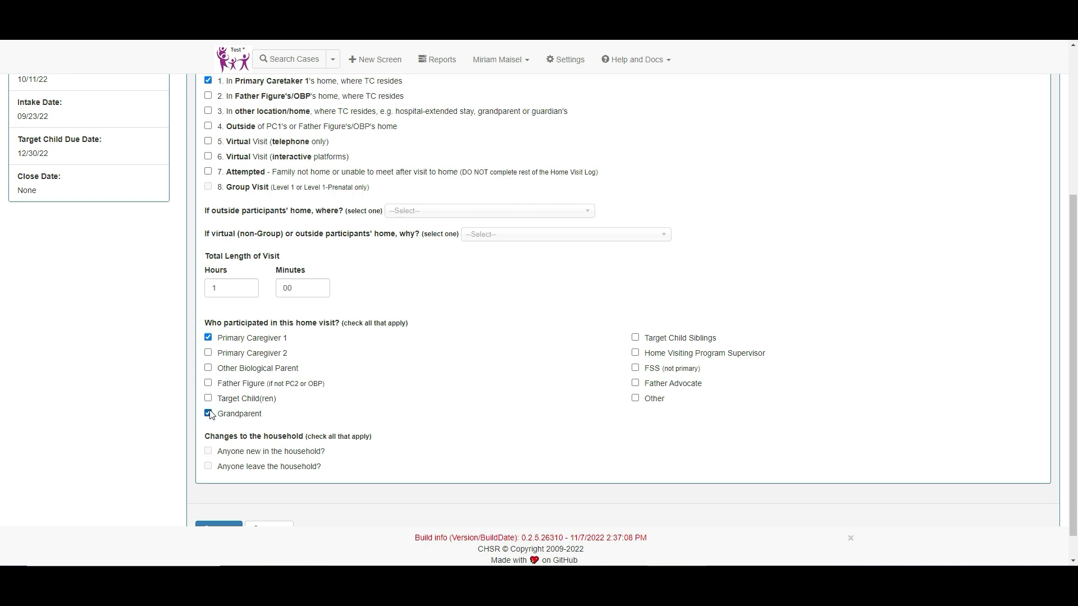